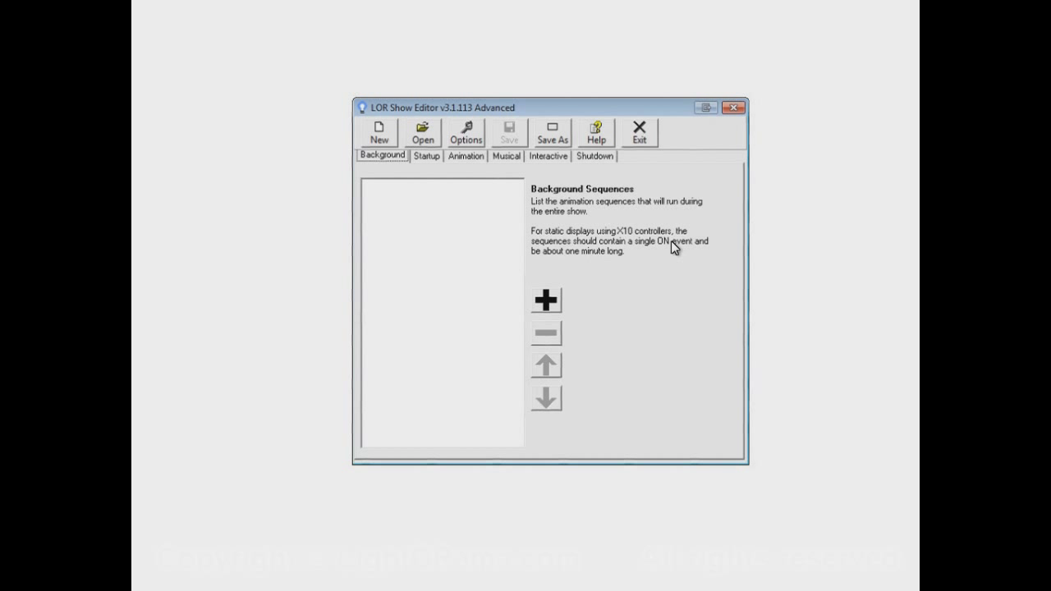
- Bring up the 'Select a show file' dialog to open an existing show
{"action": "left_click", "coordinate": [413, 132]}
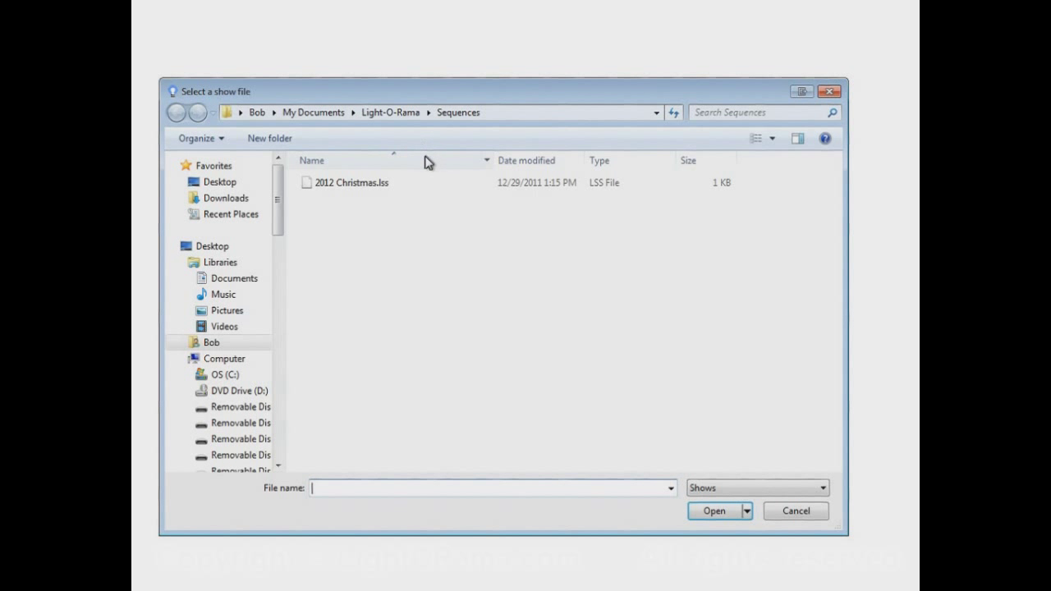
- Open the 2012 Christmas.lss show and check its Animation, Musical and Startup sequence lists
{"action": "left_click", "coordinate": [365, 182]}
{"action": "left_click", "coordinate": [730, 513]}
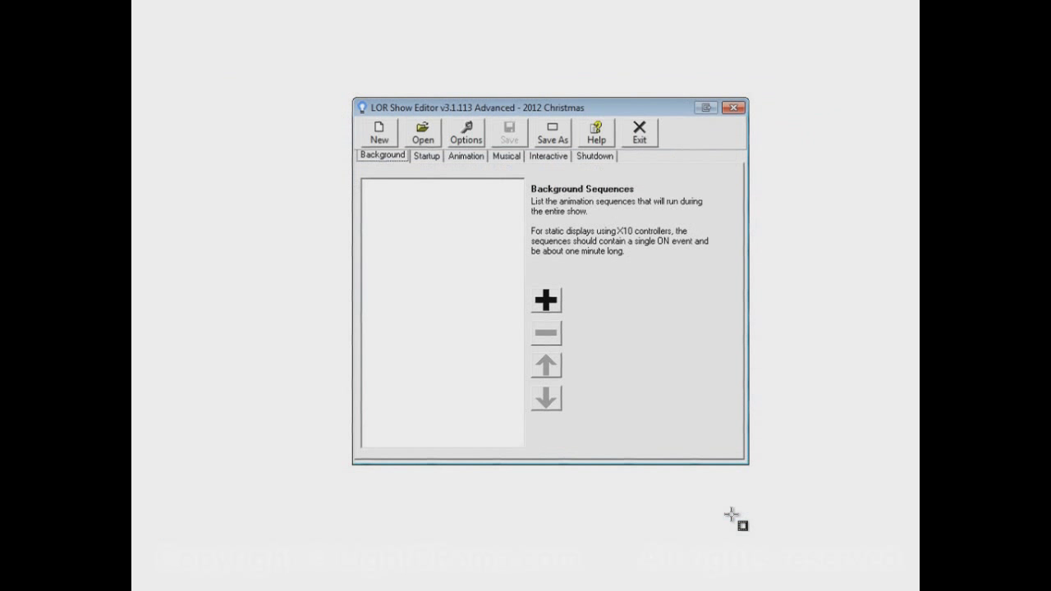
{"action": "left_click", "coordinate": [480, 157]}
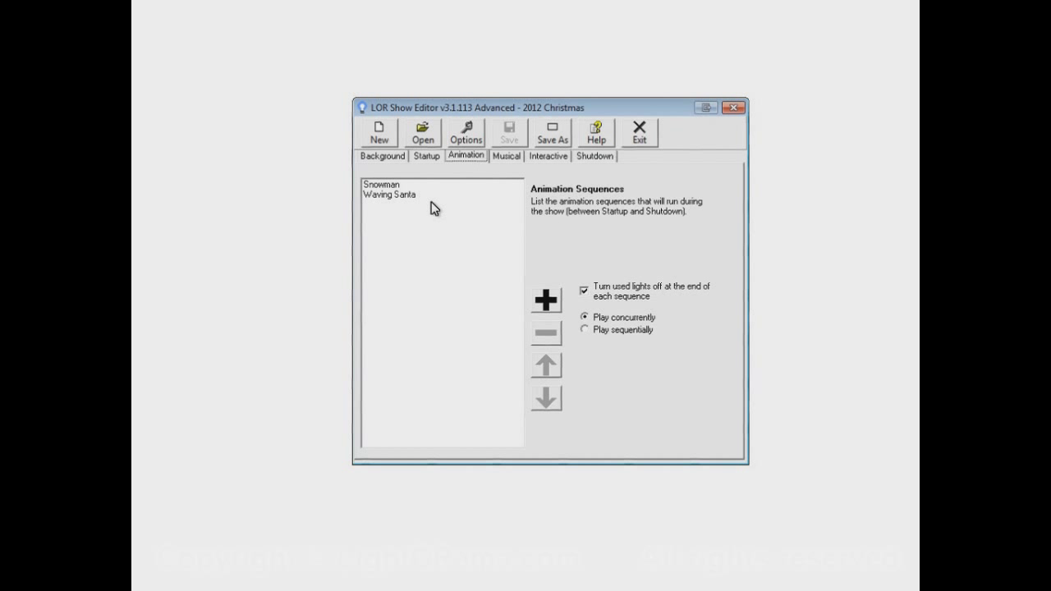
{"action": "left_click", "coordinate": [502, 157]}
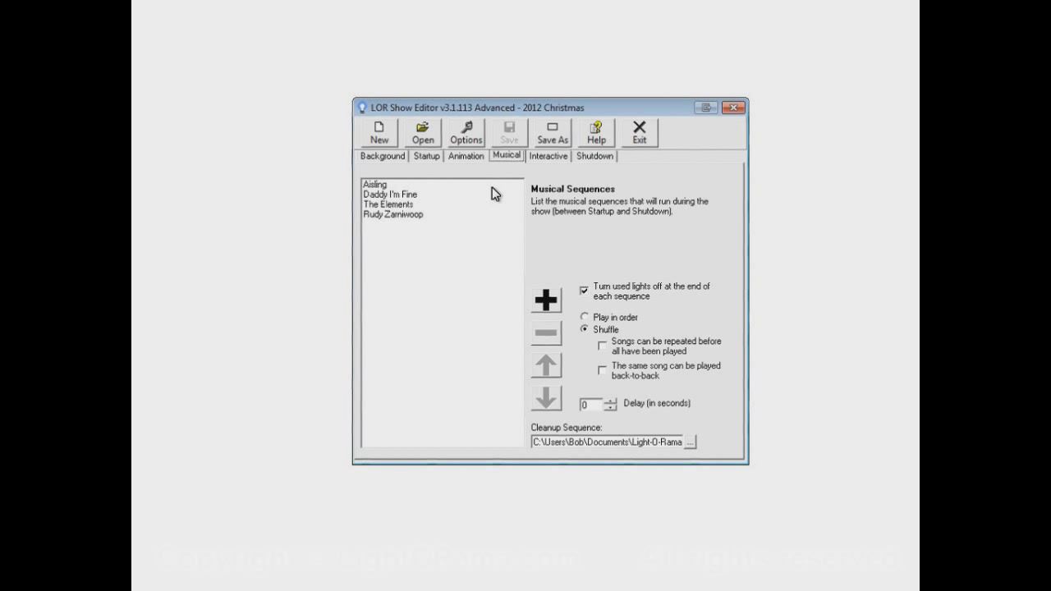
{"action": "left_click", "coordinate": [436, 158]}
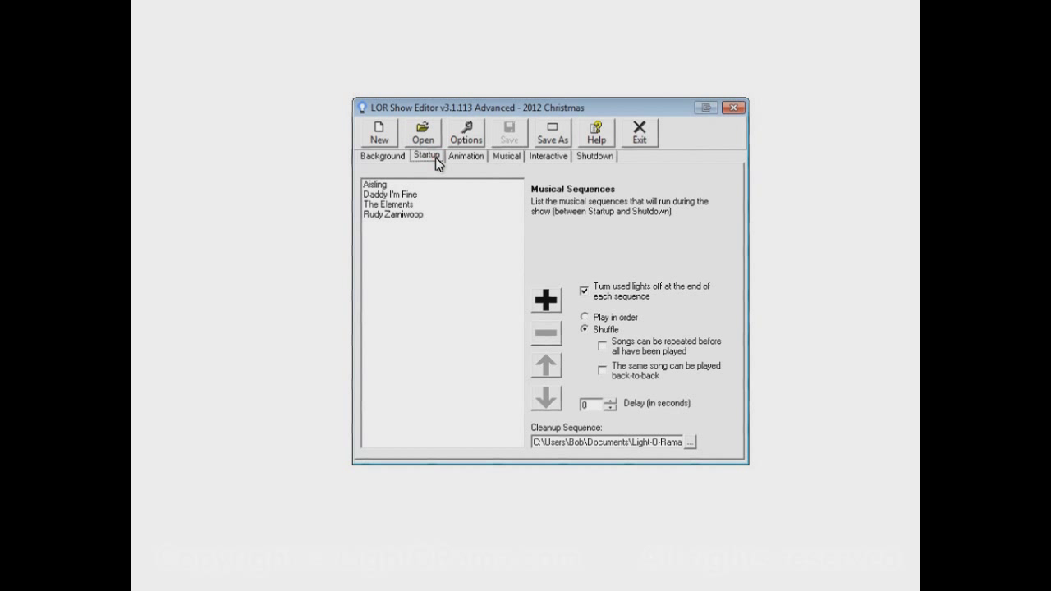
- Compare the 2012 Christmas show's Startup, Shutdown, Animation and Musical sequence lists
{"action": "left_click", "coordinate": [609, 161]}
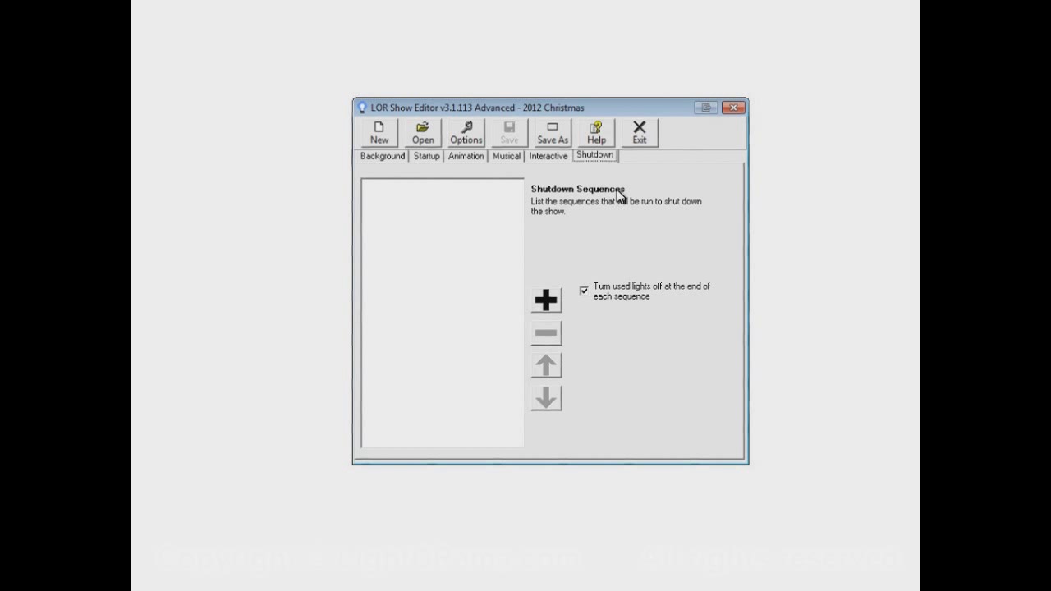
{"action": "left_click", "coordinate": [429, 159]}
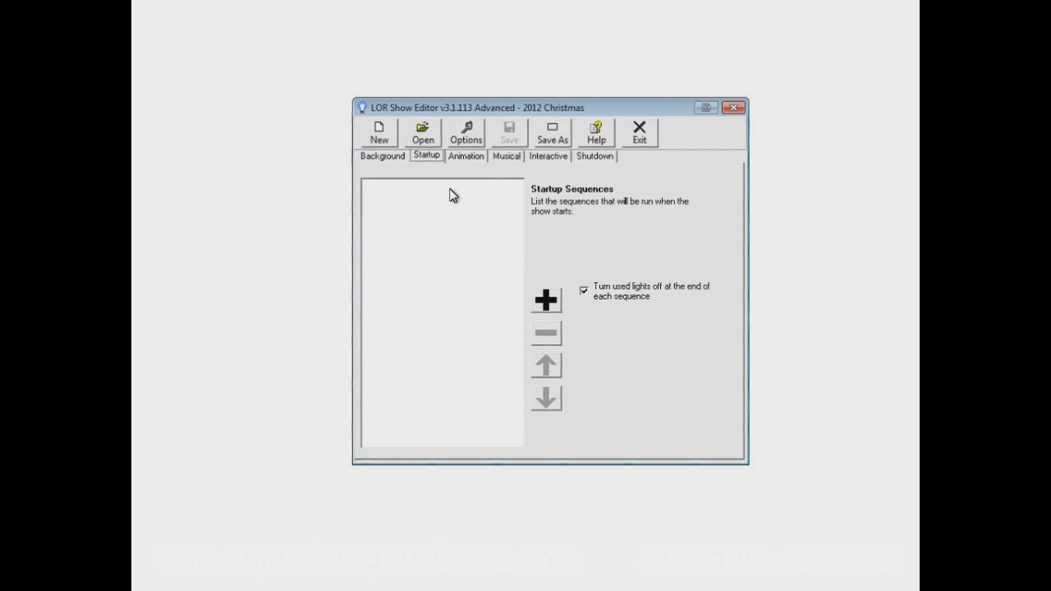
{"action": "left_click", "coordinate": [598, 164]}
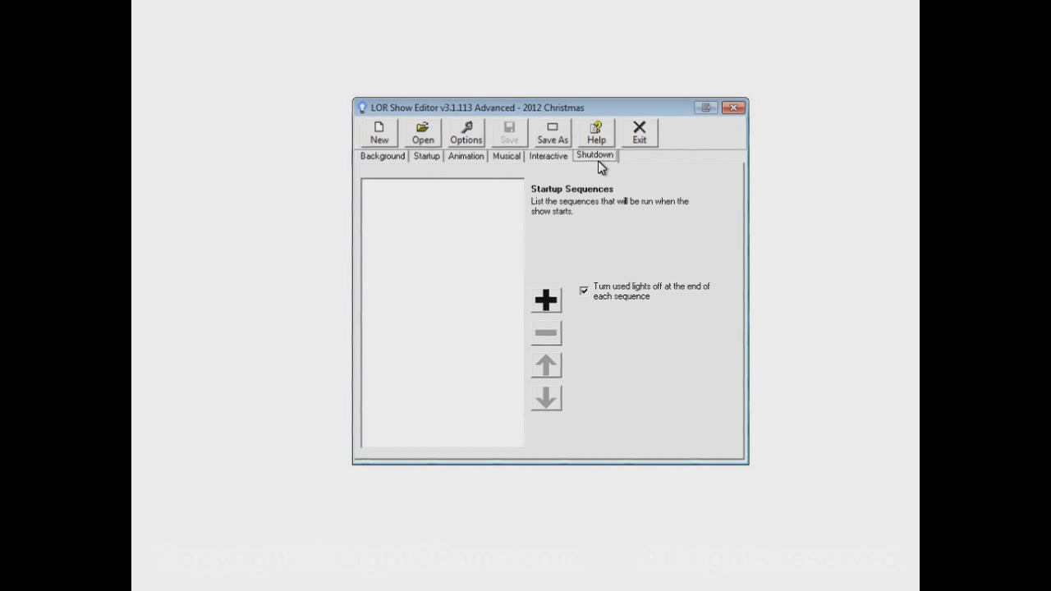
{"action": "left_click", "coordinate": [441, 165]}
{"action": "left_click", "coordinate": [465, 159]}
{"action": "left_click", "coordinate": [500, 158]}
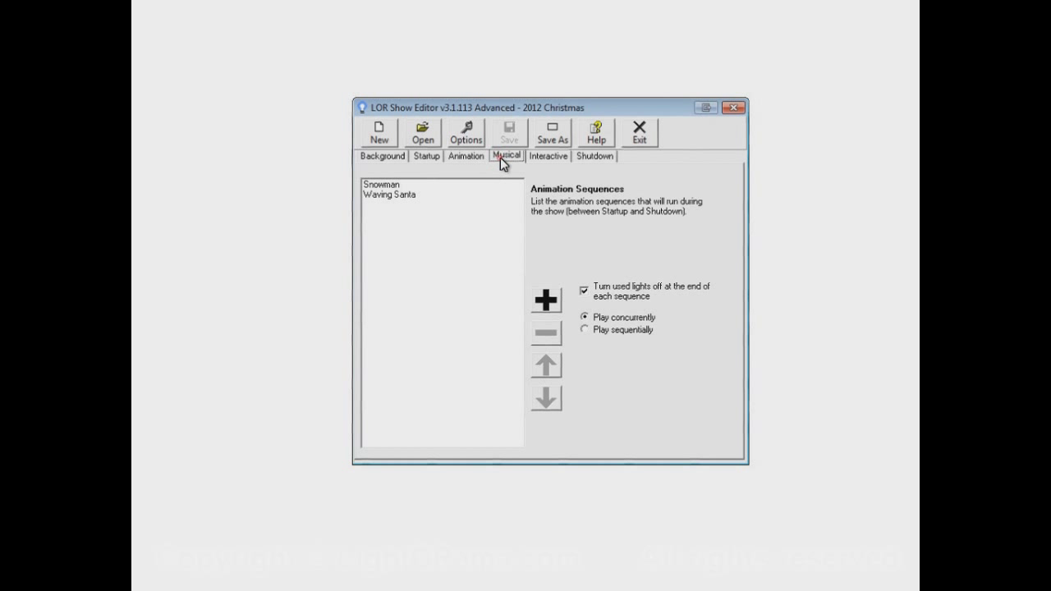
{"action": "left_click", "coordinate": [475, 163]}
{"action": "left_click", "coordinate": [497, 161]}
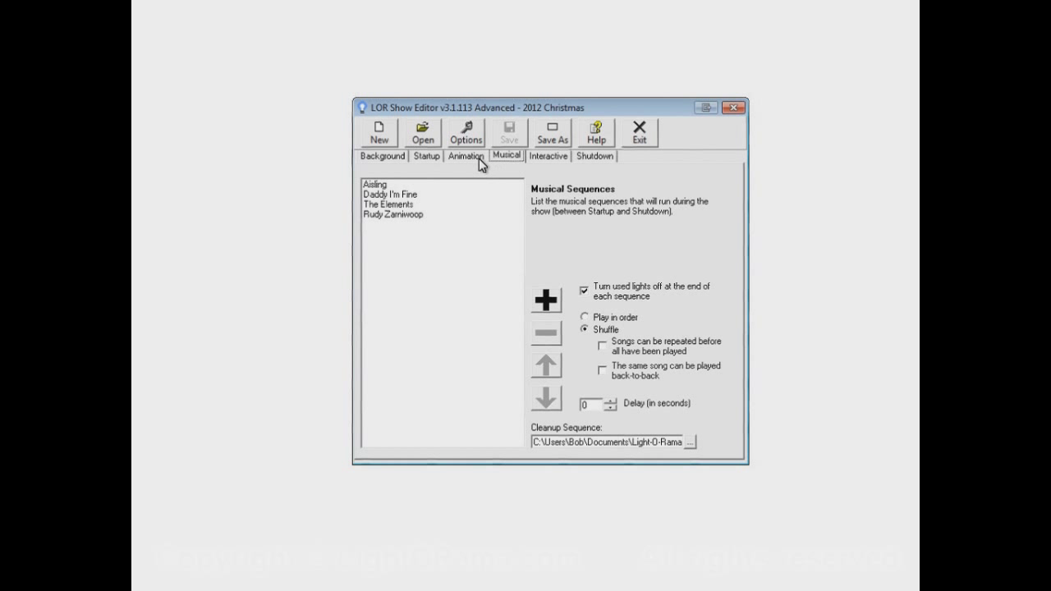
{"action": "left_click", "coordinate": [441, 159]}
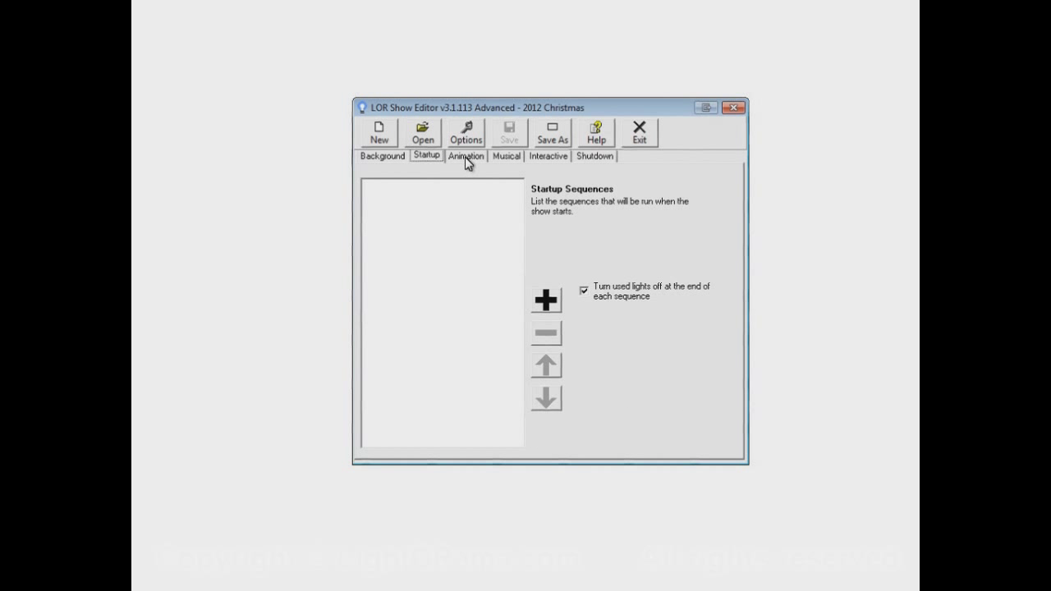
{"action": "left_click", "coordinate": [465, 157]}
{"action": "left_click", "coordinate": [514, 160]}
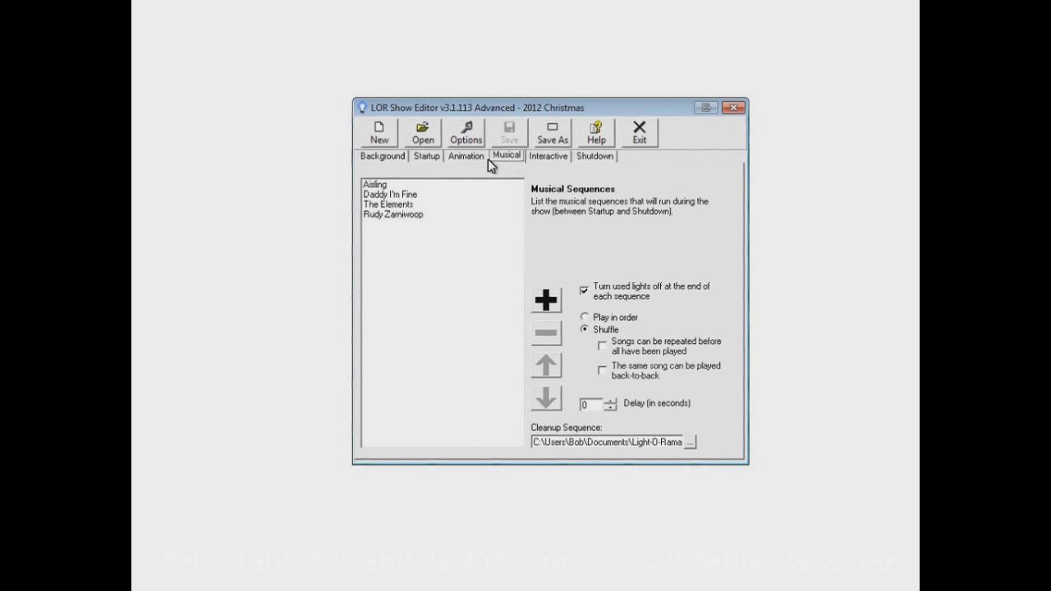
{"action": "left_click", "coordinate": [432, 158]}
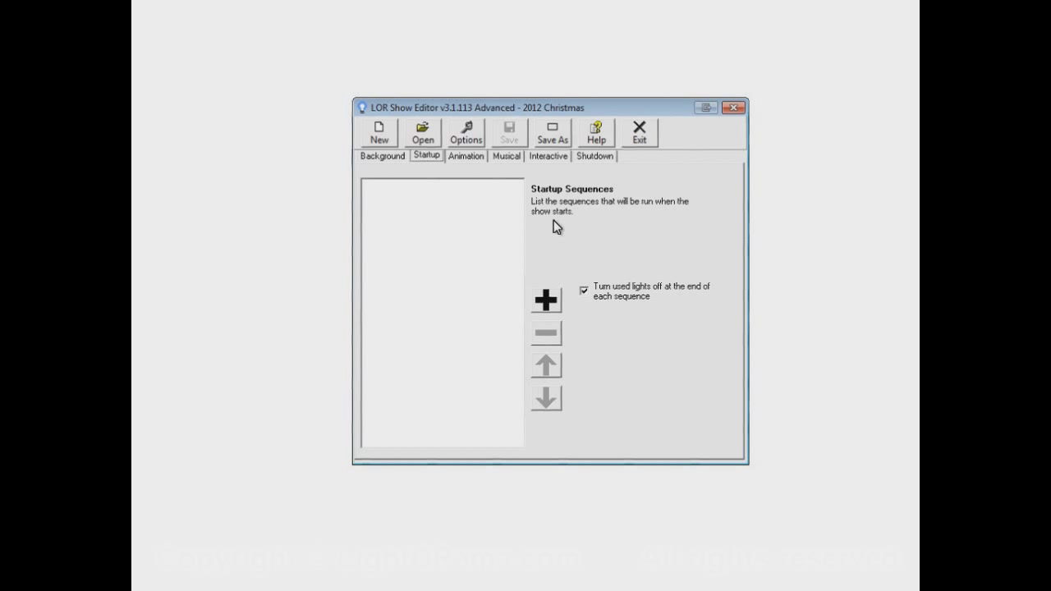
{"action": "left_click", "coordinate": [510, 158]}
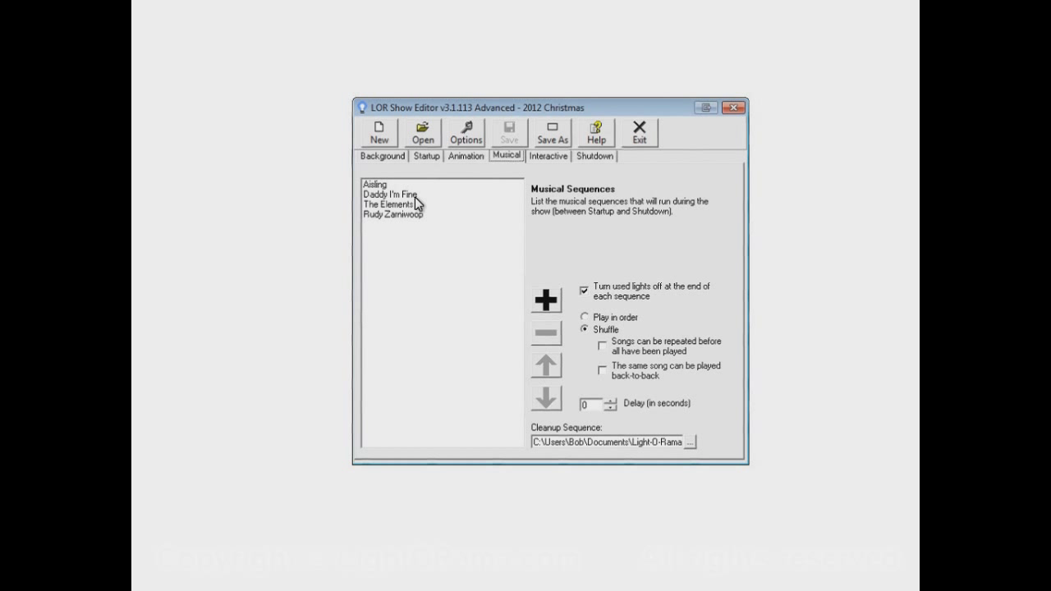
{"action": "left_click", "coordinate": [608, 155]}
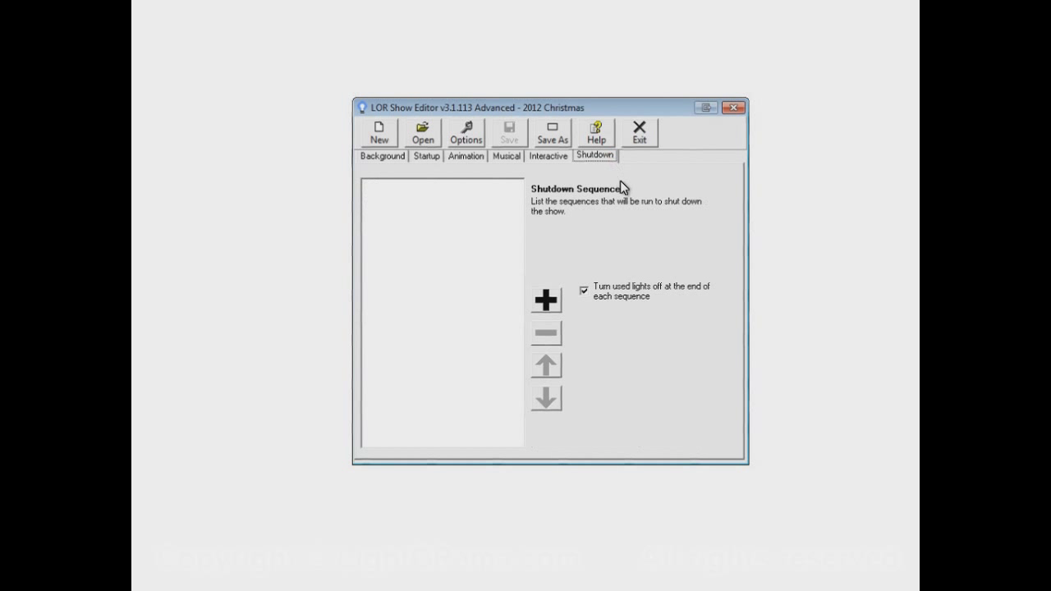
{"action": "left_click", "coordinate": [430, 157]}
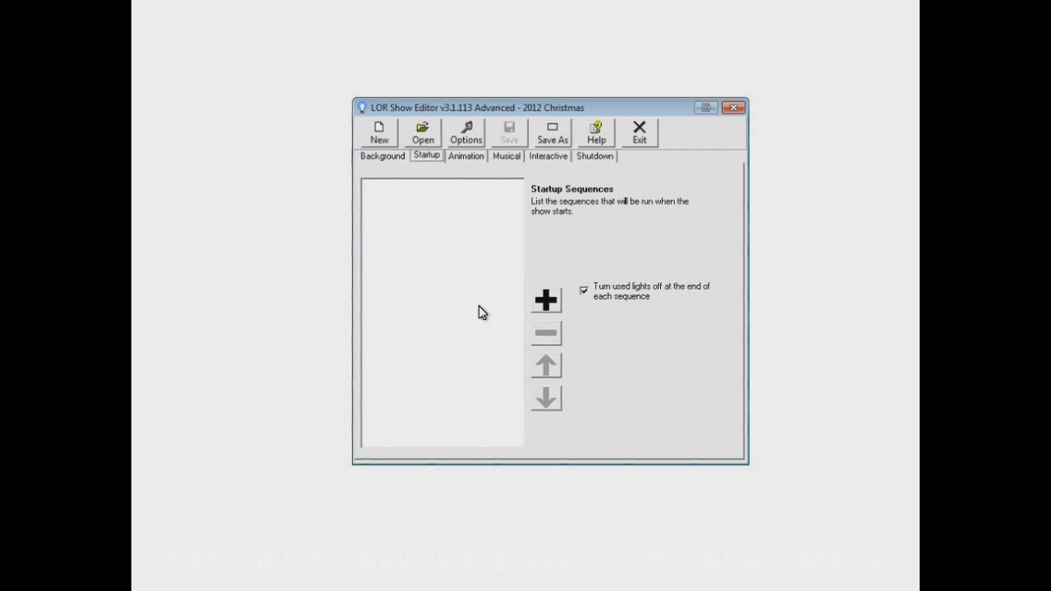
{"action": "left_click", "coordinate": [484, 158]}
- Review the Musical, Shutdown and Animation lists, ending on the empty Startup list
{"action": "left_click", "coordinate": [503, 156]}
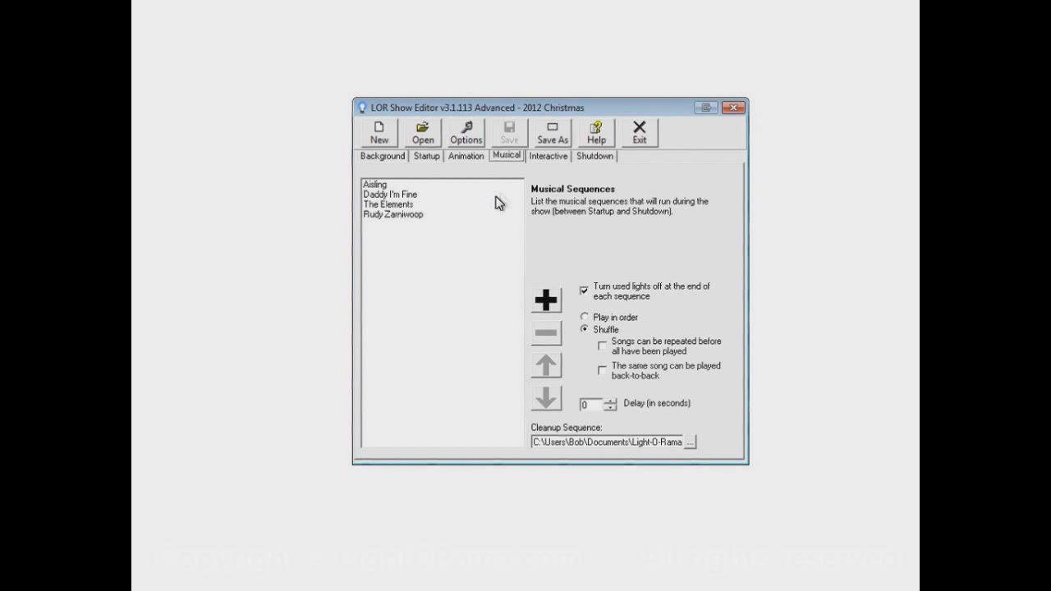
{"action": "left_click", "coordinate": [598, 156]}
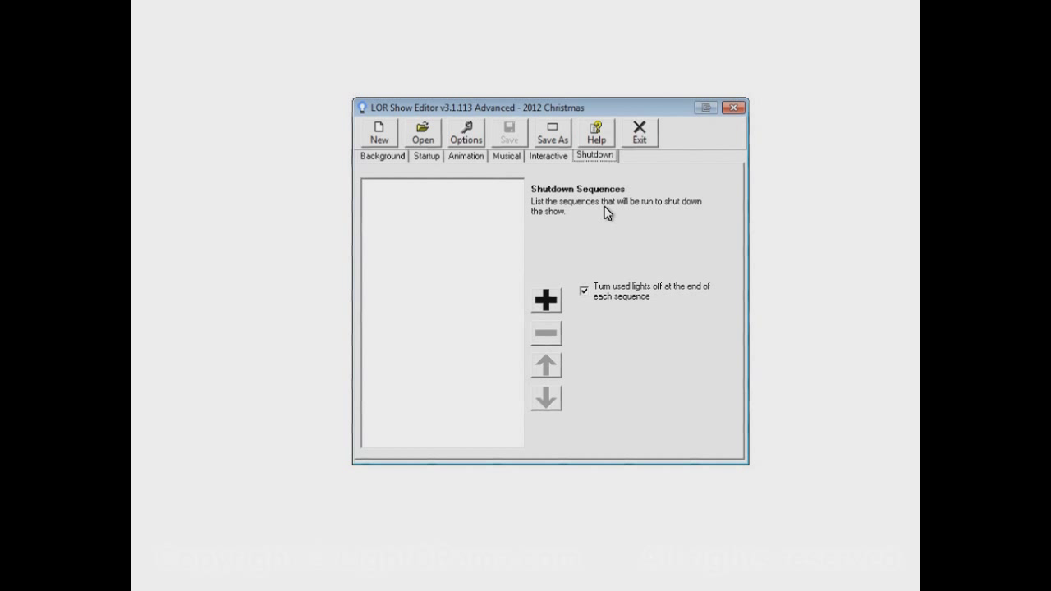
{"action": "left_click", "coordinate": [436, 159]}
{"action": "left_click", "coordinate": [589, 158]}
{"action": "left_click", "coordinate": [498, 159]}
{"action": "left_click", "coordinate": [477, 158]}
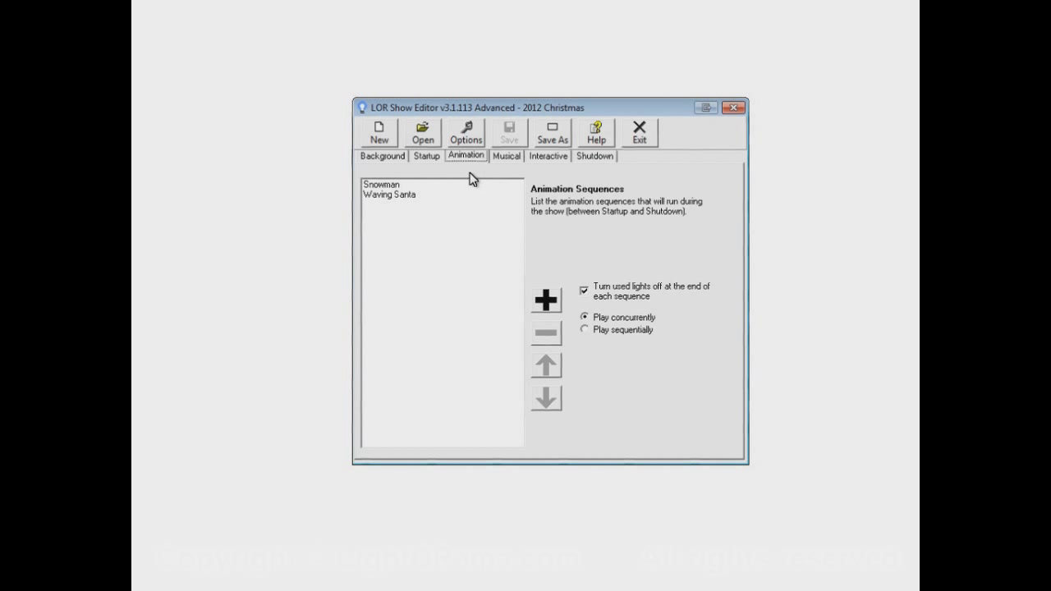
{"action": "left_click", "coordinate": [435, 161]}
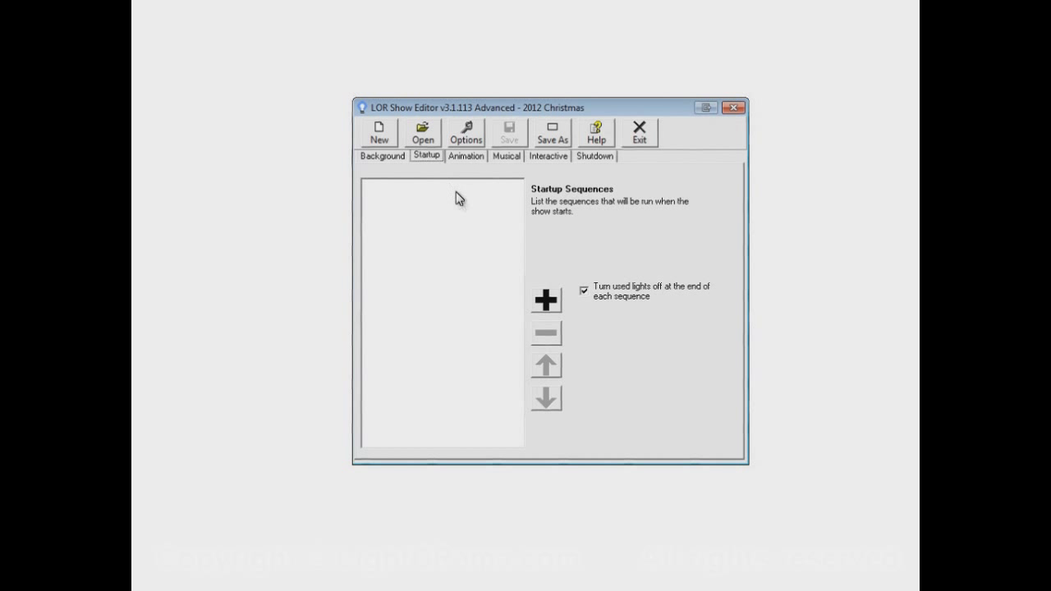
- Add Thus Spake Zarathustra to the show's Startup Sequences list
{"action": "left_click", "coordinate": [547, 302]}
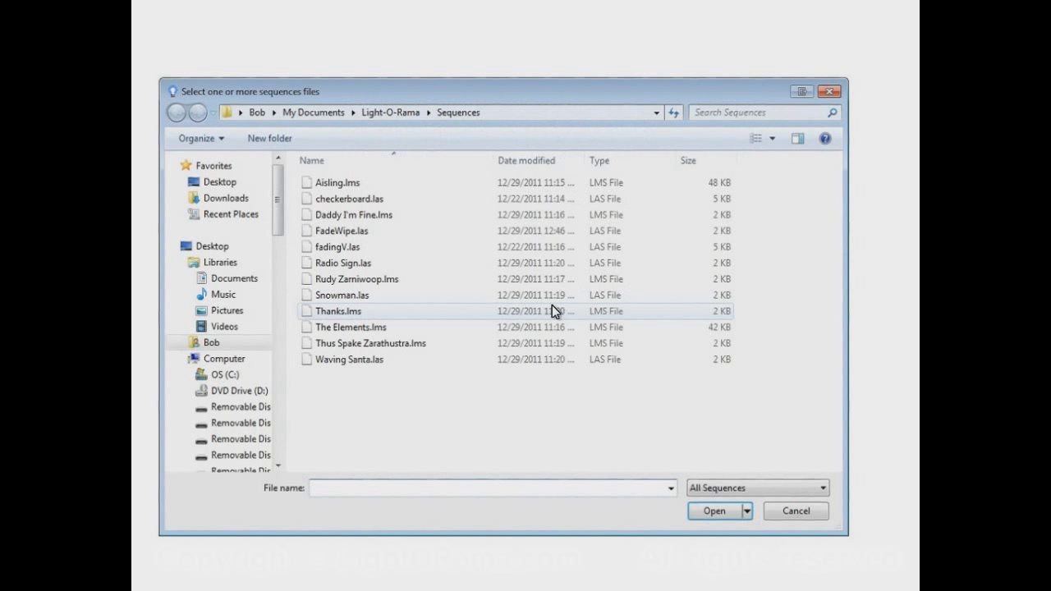
{"action": "left_click", "coordinate": [391, 343]}
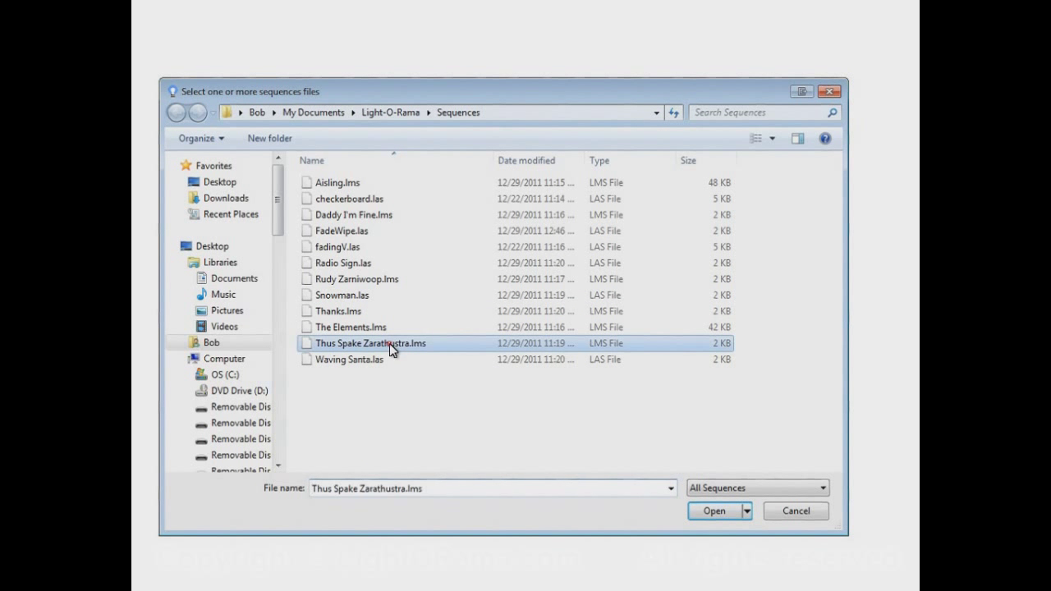
{"action": "left_click", "coordinate": [730, 513]}
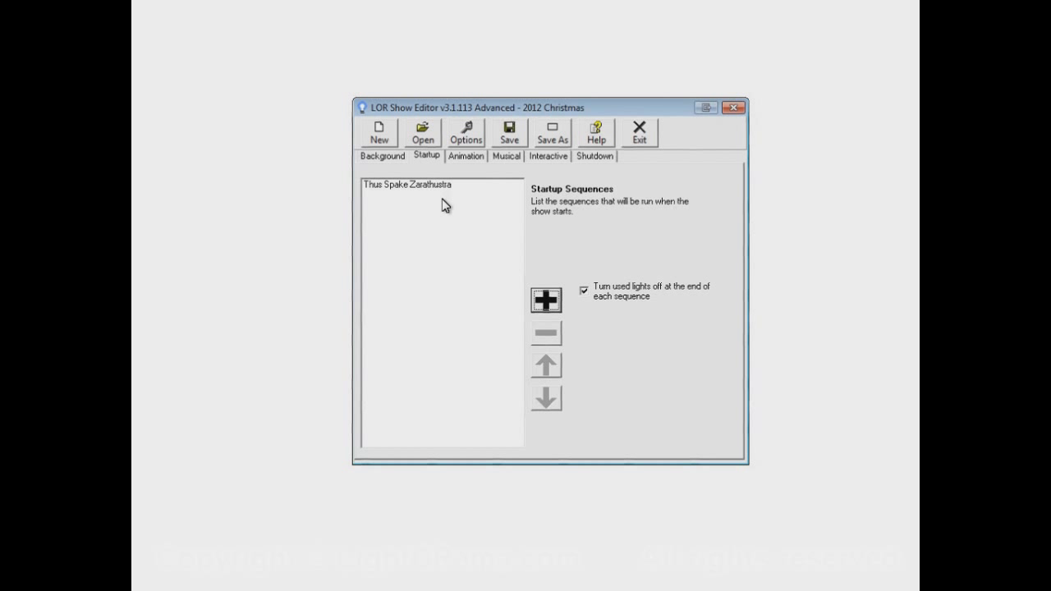
- Check the Animation and Musical lists, then return to the Startup list
{"action": "left_click", "coordinate": [468, 158]}
{"action": "left_click", "coordinate": [506, 156]}
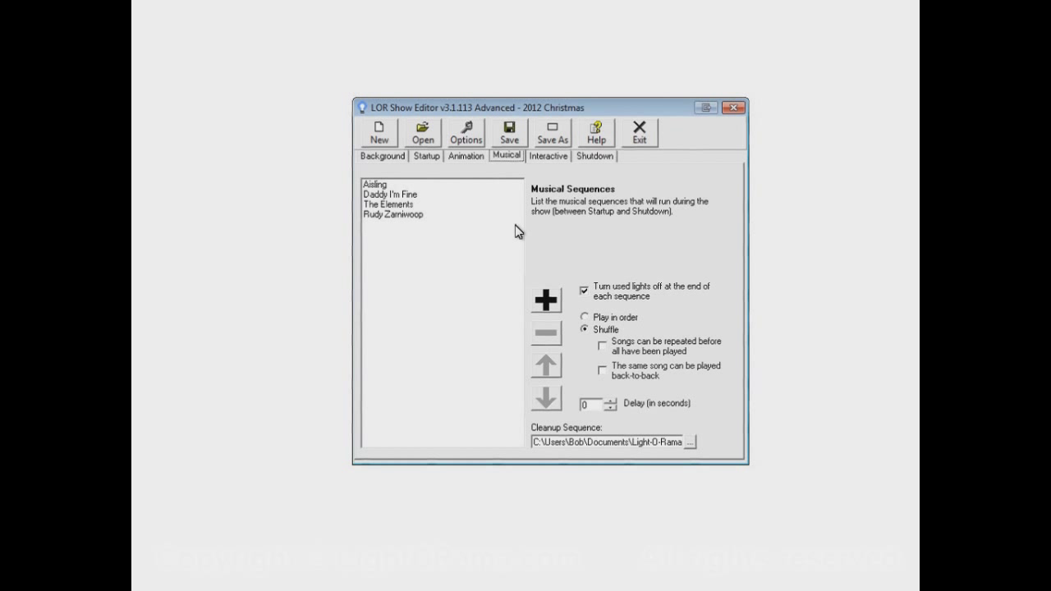
{"action": "left_click", "coordinate": [428, 156]}
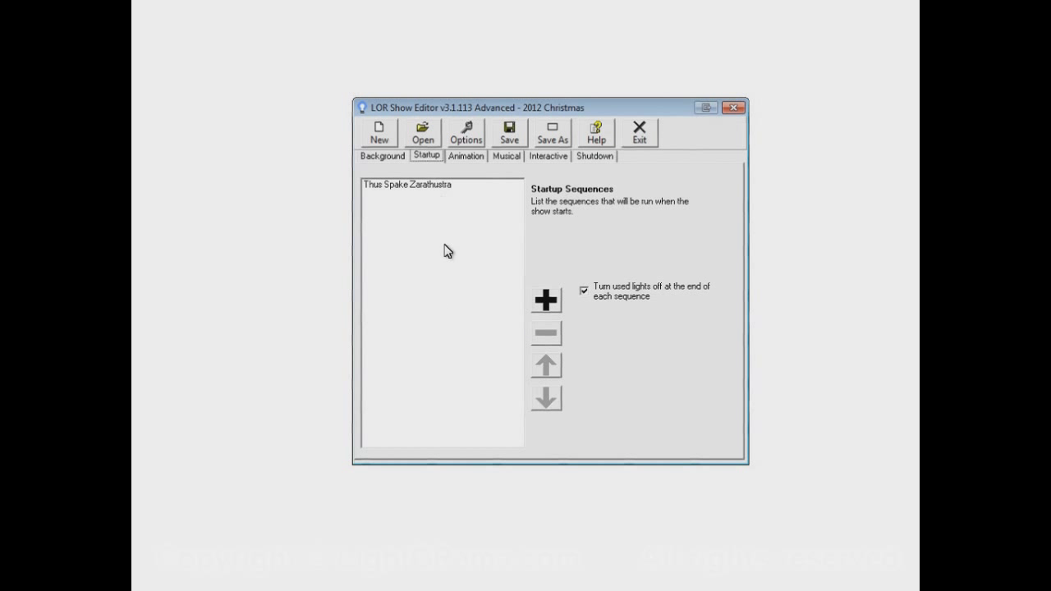
{"action": "left_click", "coordinate": [556, 305]}
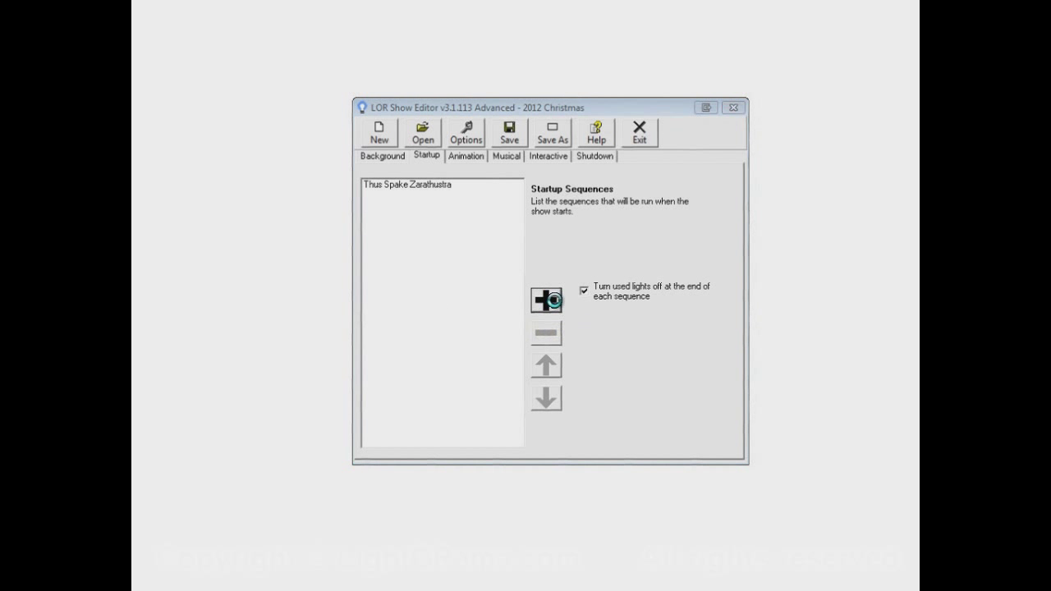
{"action": "left_click", "coordinate": [379, 201]}
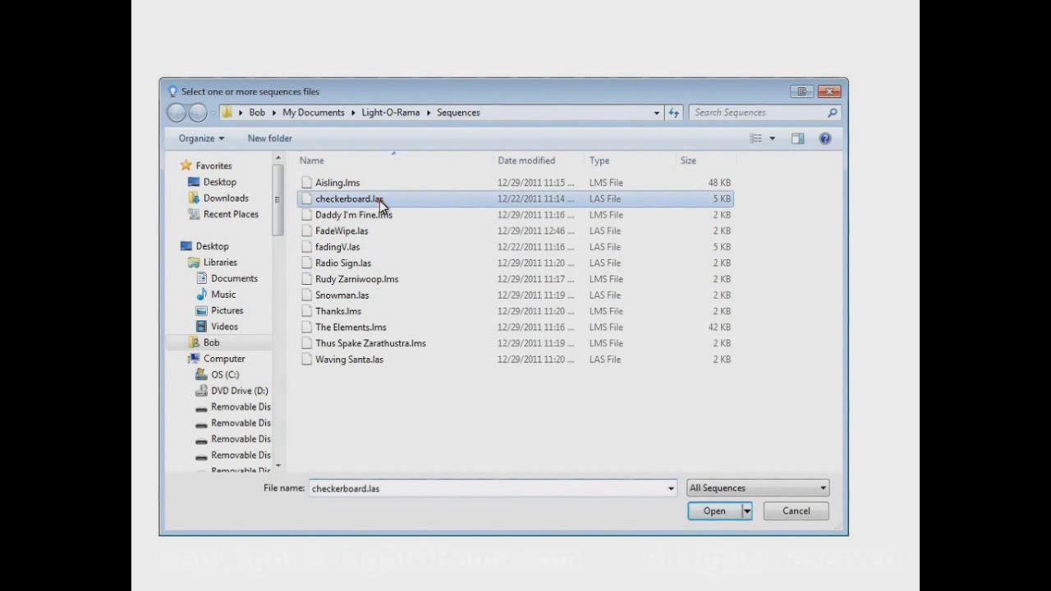
{"action": "left_click", "coordinate": [714, 511]}
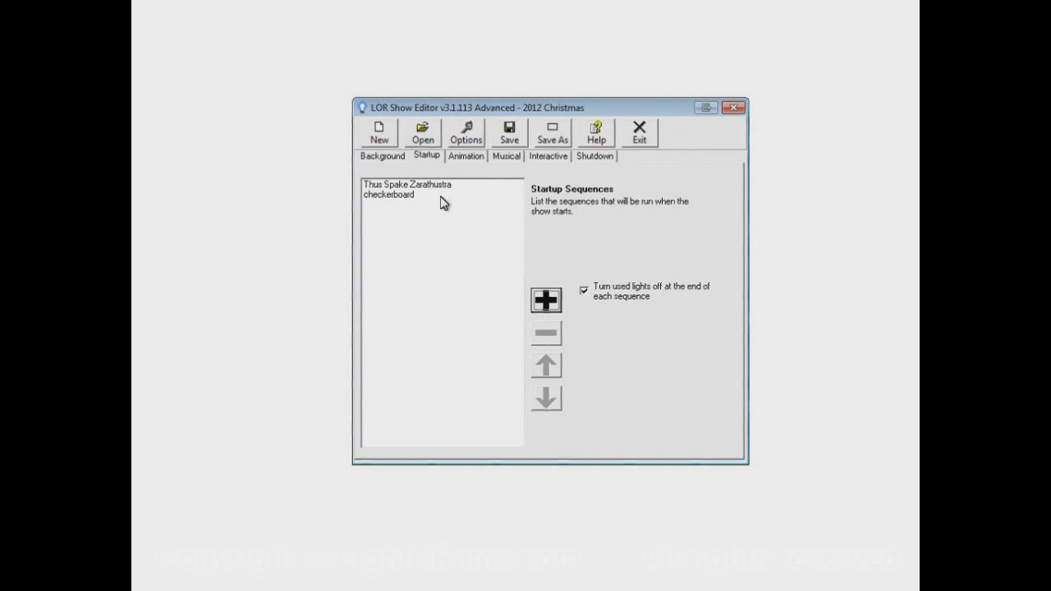
{"action": "left_click", "coordinate": [468, 158]}
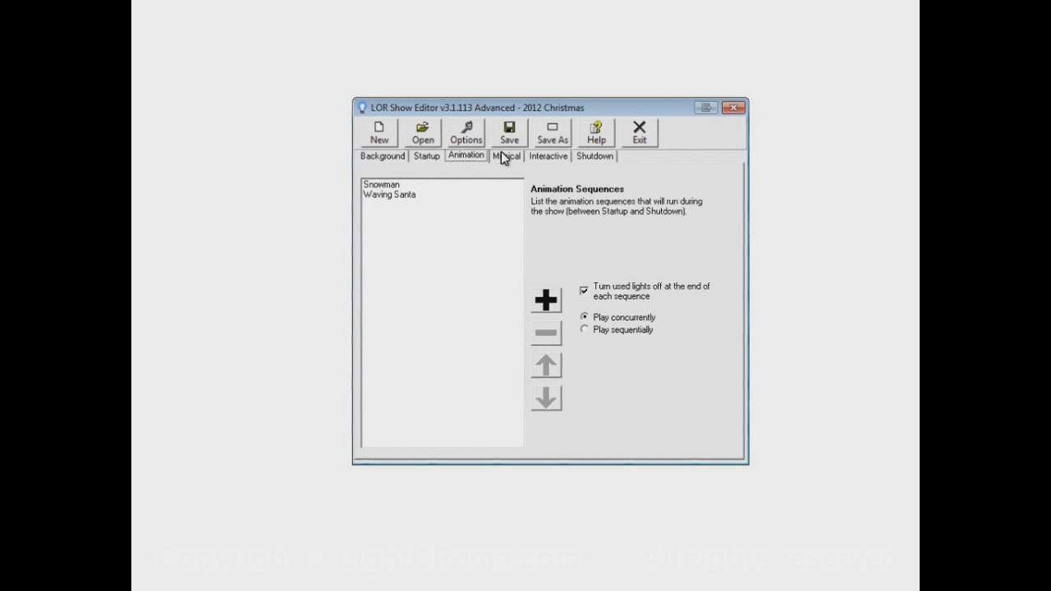
{"action": "left_click", "coordinate": [503, 156]}
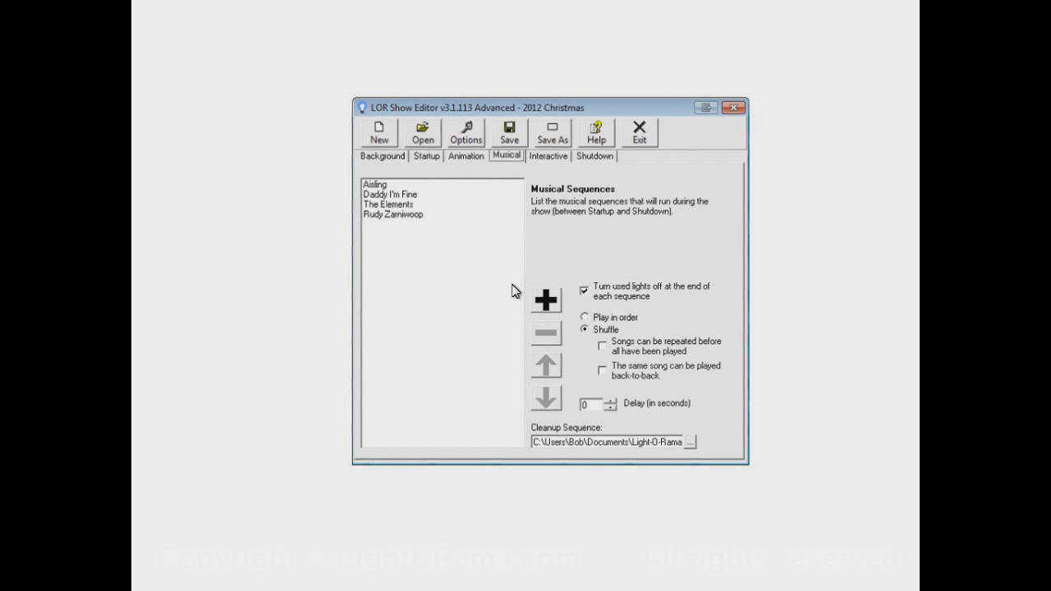
{"action": "left_click", "coordinate": [428, 157]}
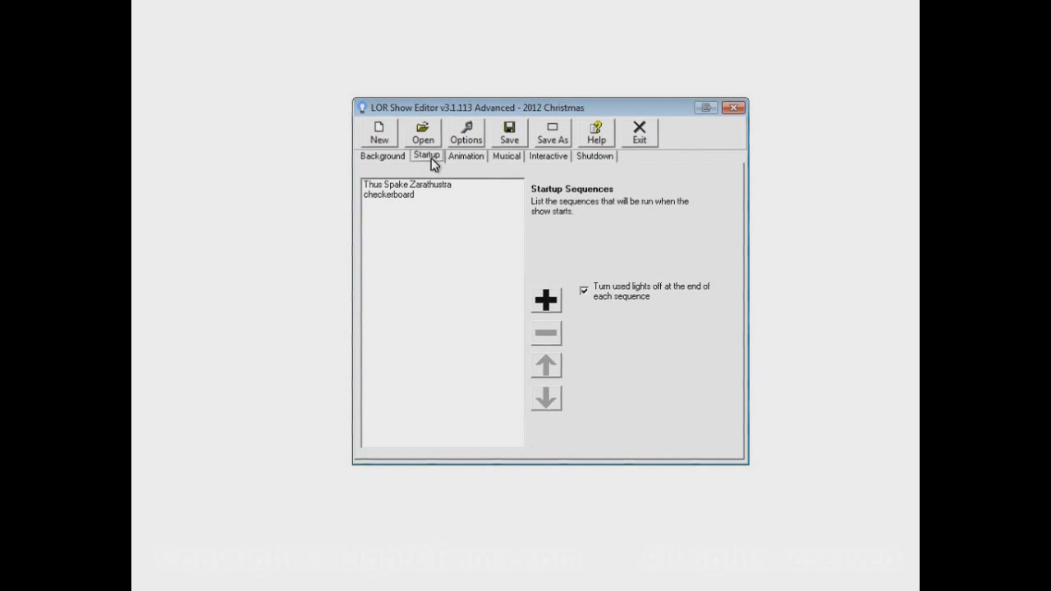
{"action": "left_click", "coordinate": [413, 201]}
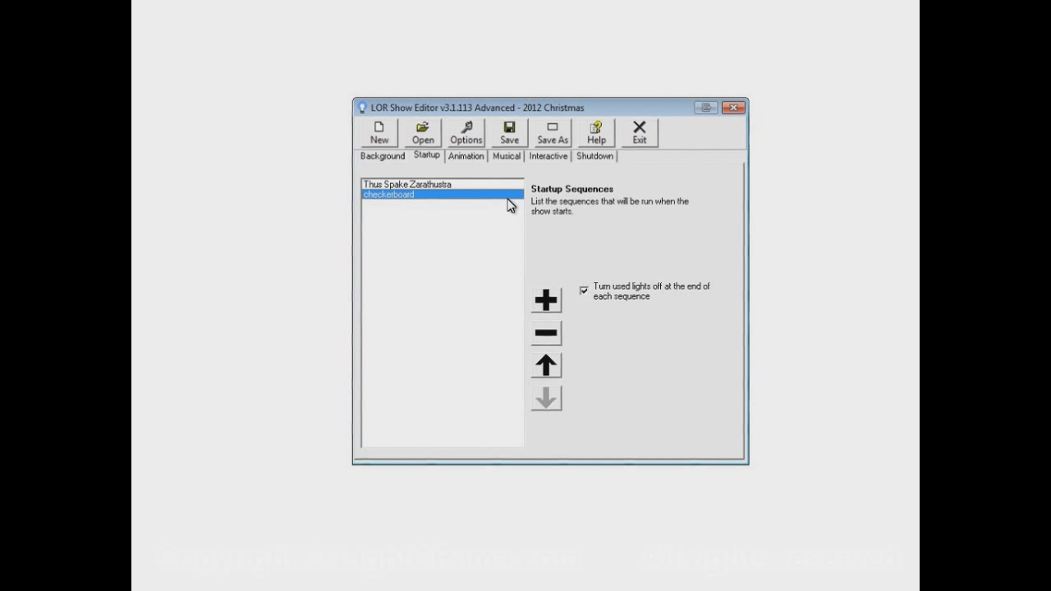
{"action": "left_click", "coordinate": [552, 337]}
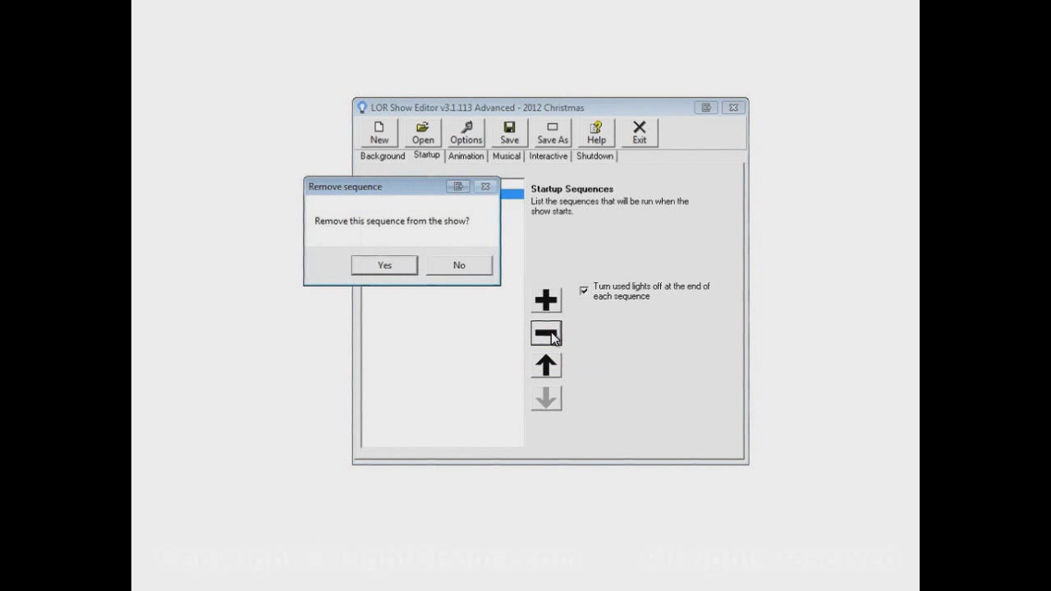
{"action": "left_click", "coordinate": [401, 263]}
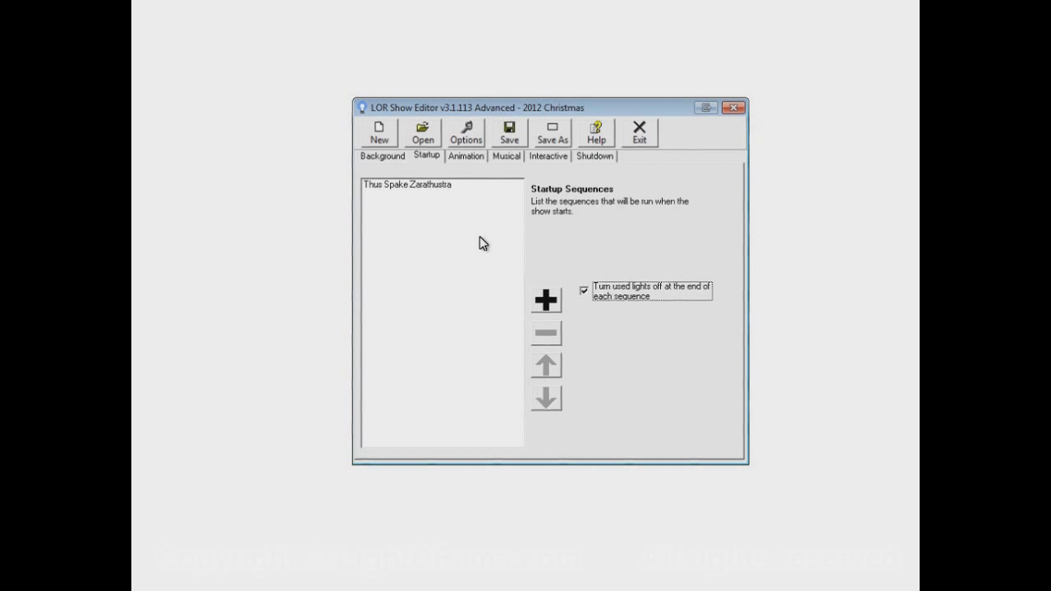
- Review the show's Musical and Animation sequence lists
{"action": "left_click", "coordinate": [505, 156]}
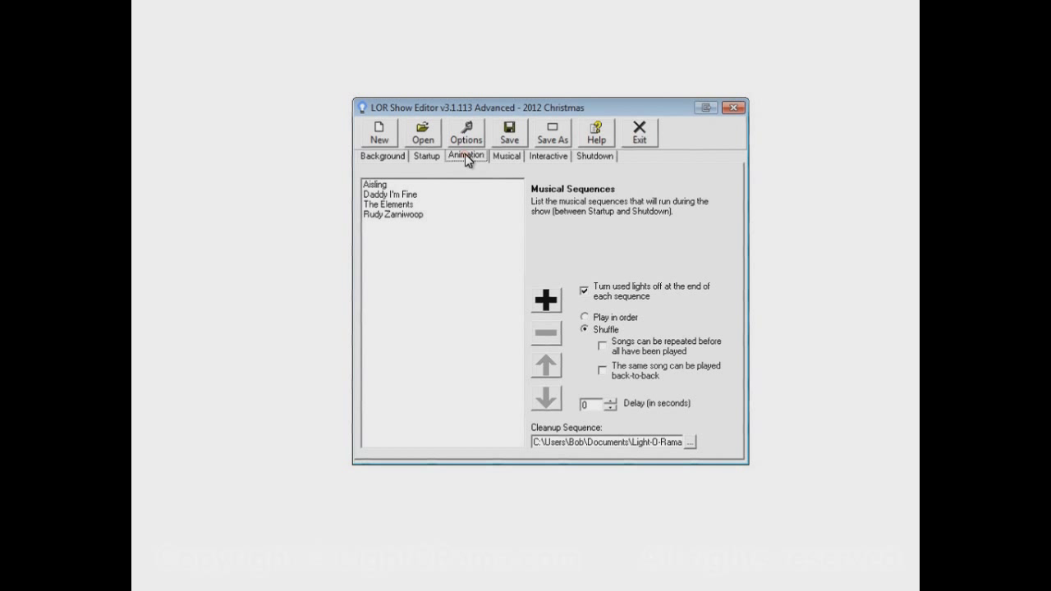
{"action": "left_click", "coordinate": [465, 156]}
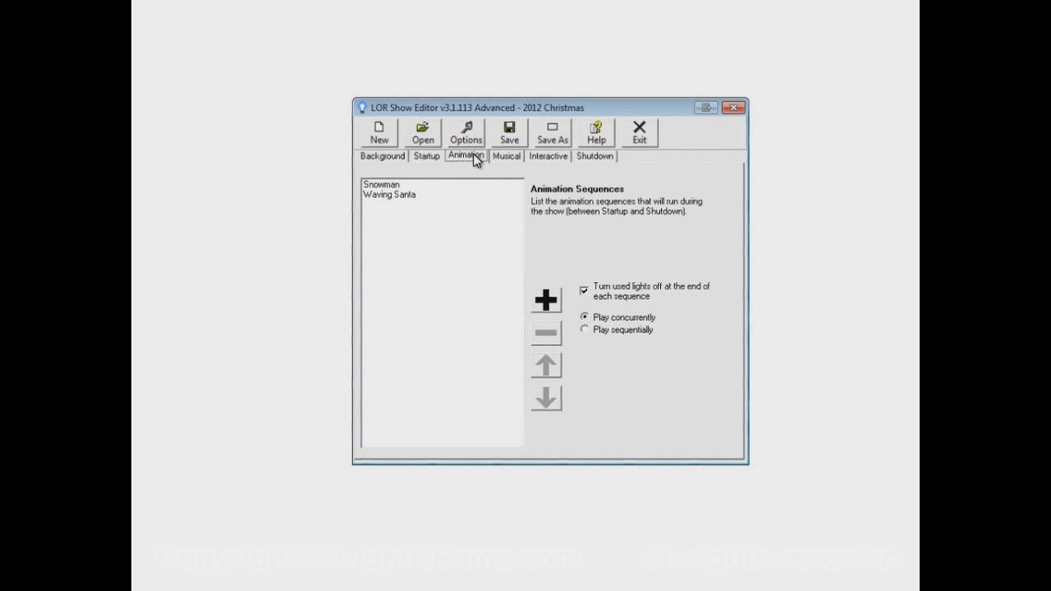
{"action": "left_click", "coordinate": [499, 157]}
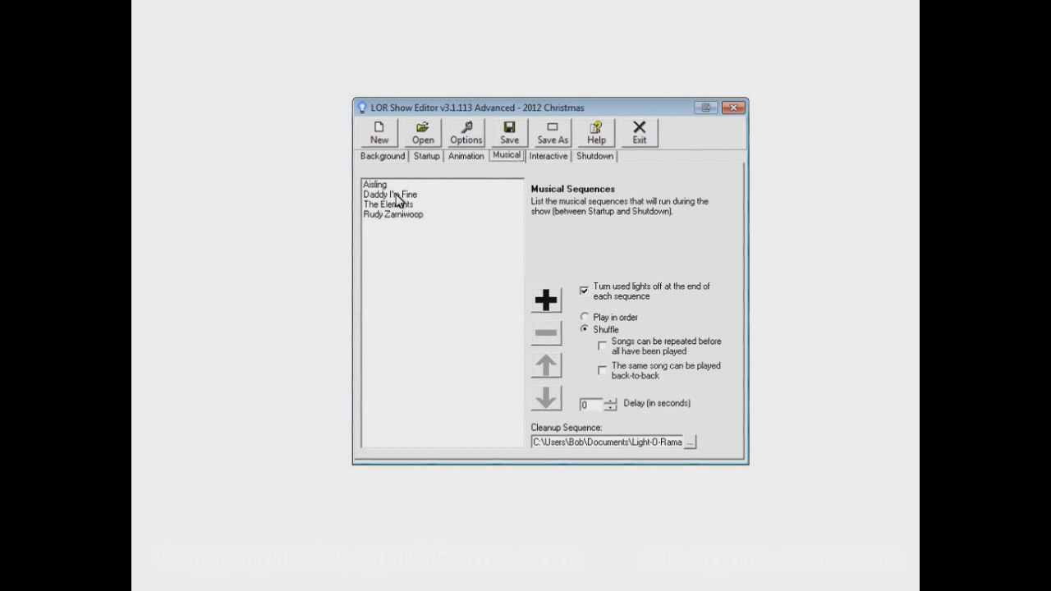
- Add Thanks.lms as the shutdown sequence, then return to the Startup list
{"action": "left_click", "coordinate": [598, 157]}
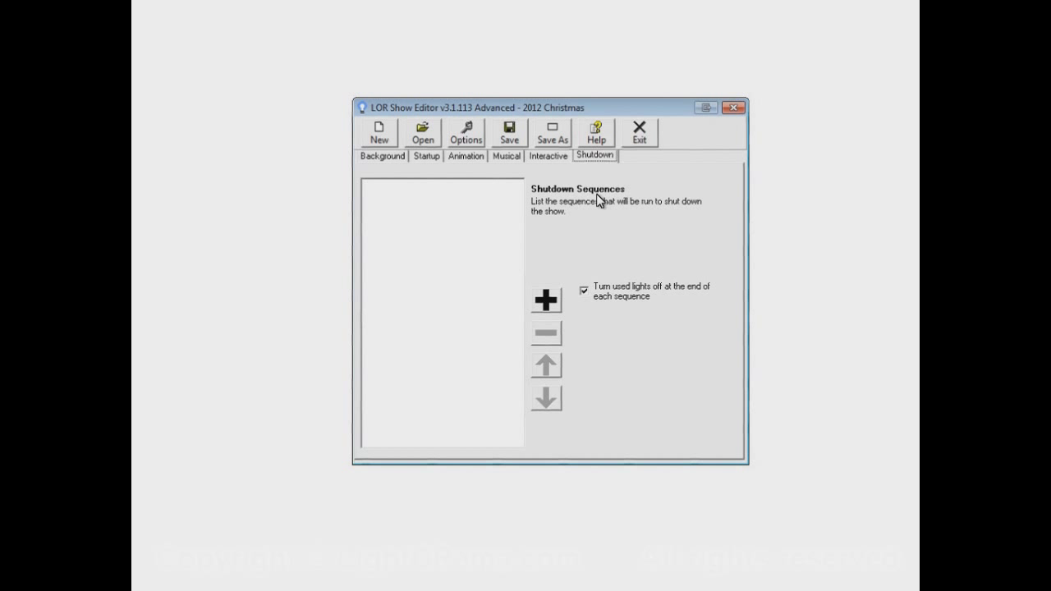
{"action": "left_click", "coordinate": [546, 300]}
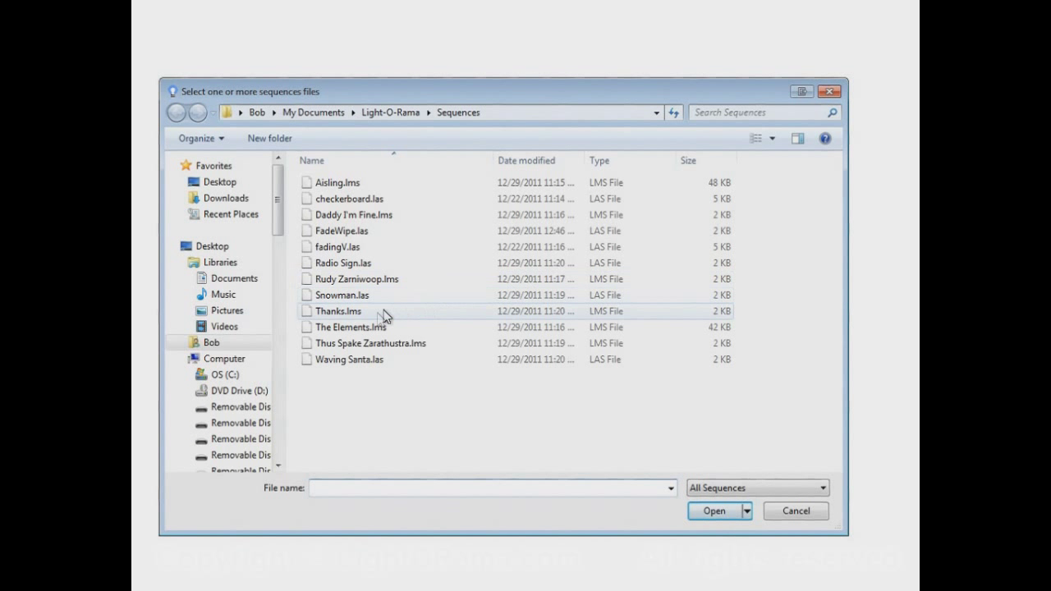
{"action": "left_click", "coordinate": [370, 314]}
{"action": "left_click", "coordinate": [724, 510]}
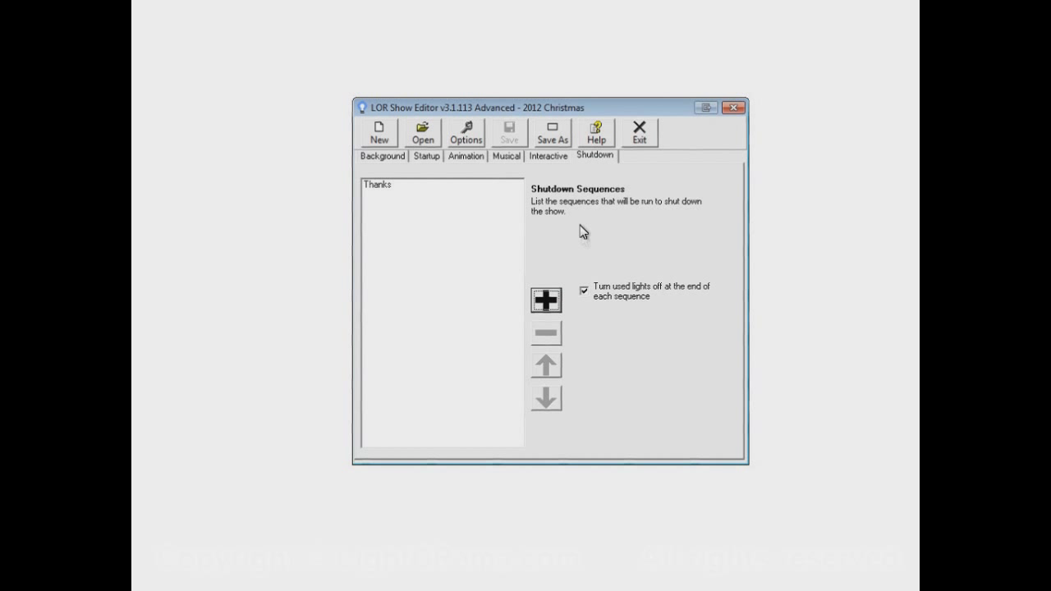
{"action": "left_click", "coordinate": [426, 156]}
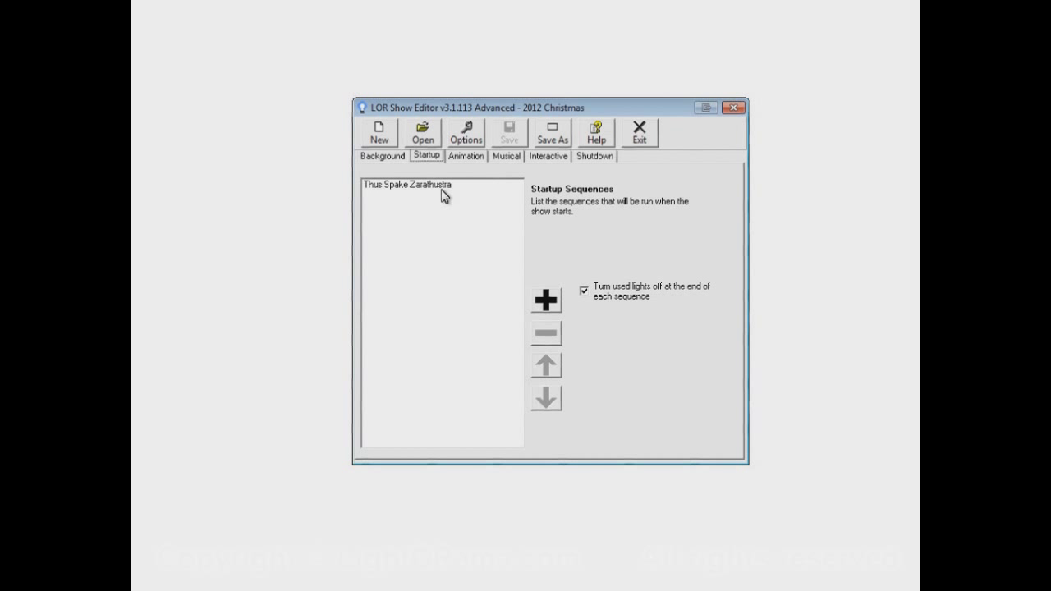
{"action": "left_click", "coordinate": [477, 158]}
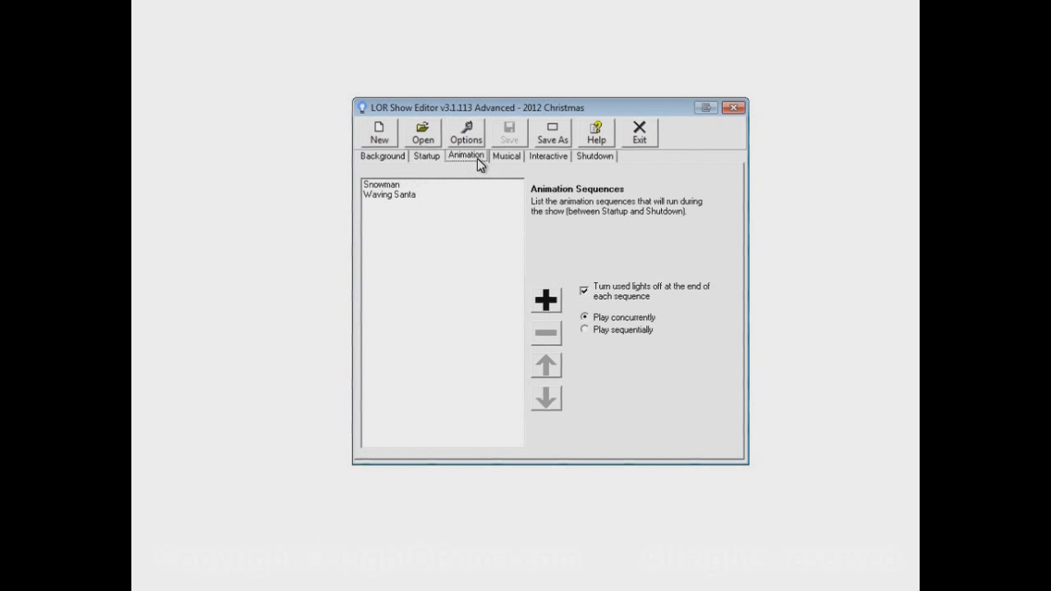
{"action": "left_click", "coordinate": [502, 157]}
{"action": "left_click", "coordinate": [477, 159]}
{"action": "left_click", "coordinate": [497, 158]}
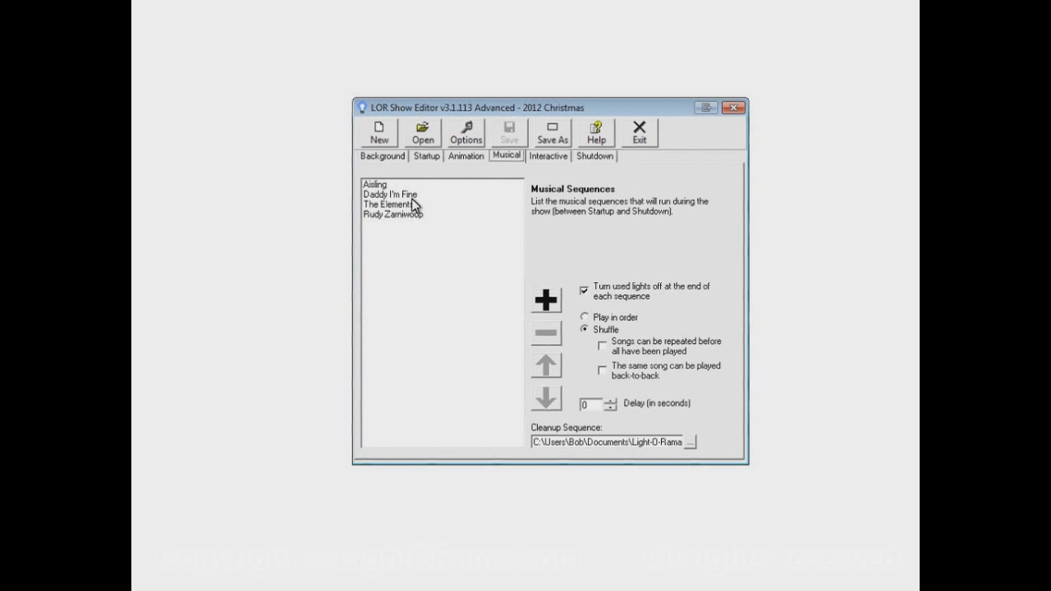
{"action": "left_click", "coordinate": [471, 156]}
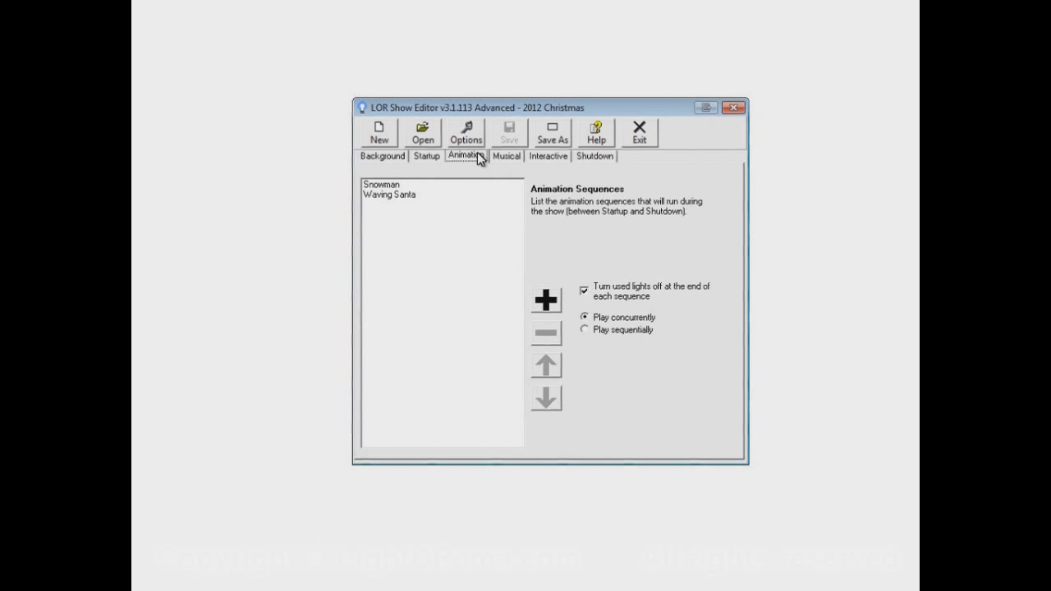
{"action": "left_click", "coordinate": [594, 156]}
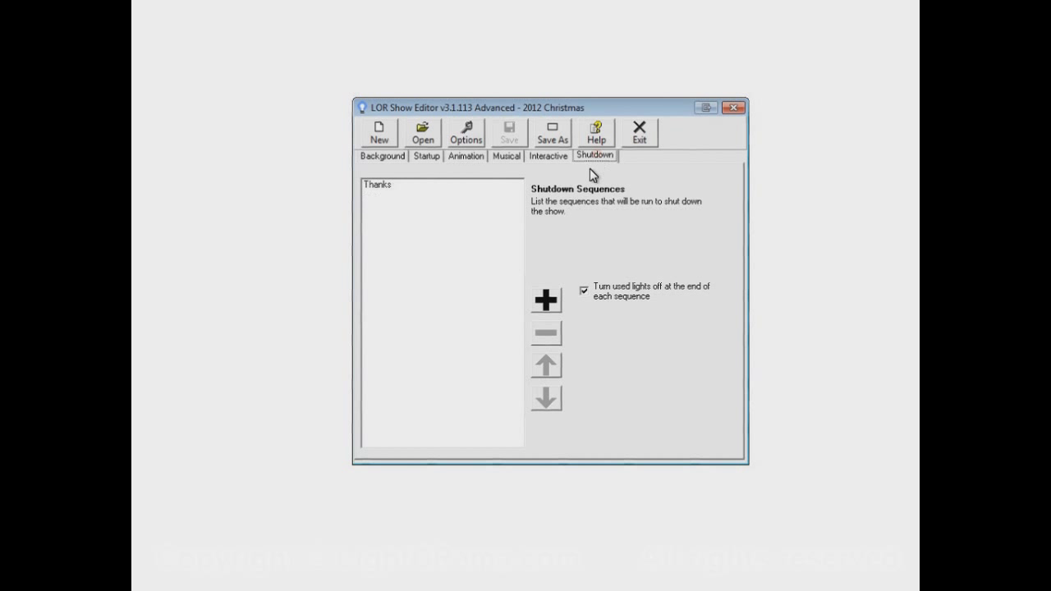
{"action": "left_click", "coordinate": [402, 188]}
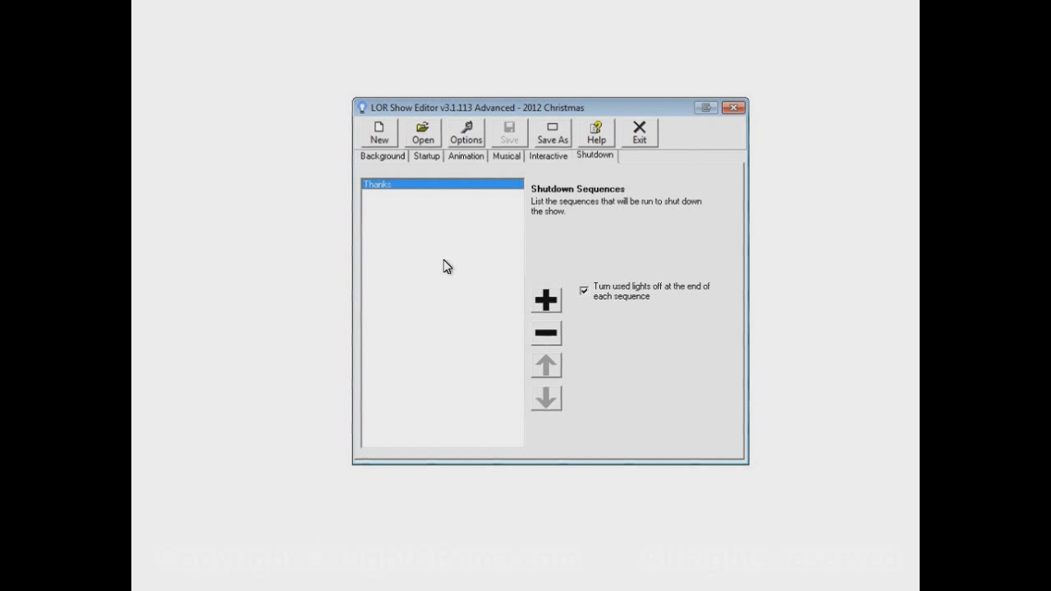